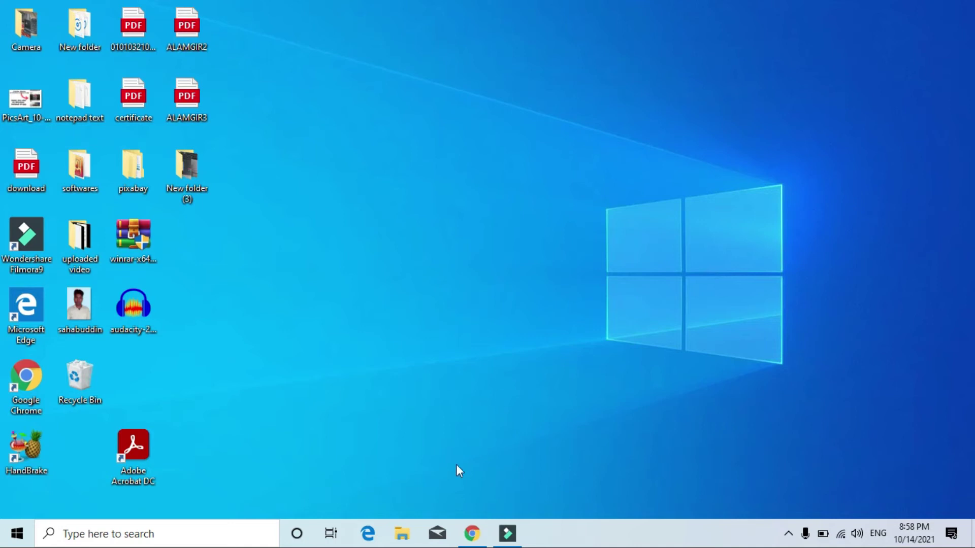
Open the Windows 11 specifications page and highlight the Windows 10 and Update & Security requirement lines
left_click(480, 540)
mouse_move(205, 201)
left_mouse_down()
mouse_move(454, 185)
mouse_move(884, 208)
mouse_move(590, 239)
left_mouse_up()
left_click_drag(206, 258, 631, 257)
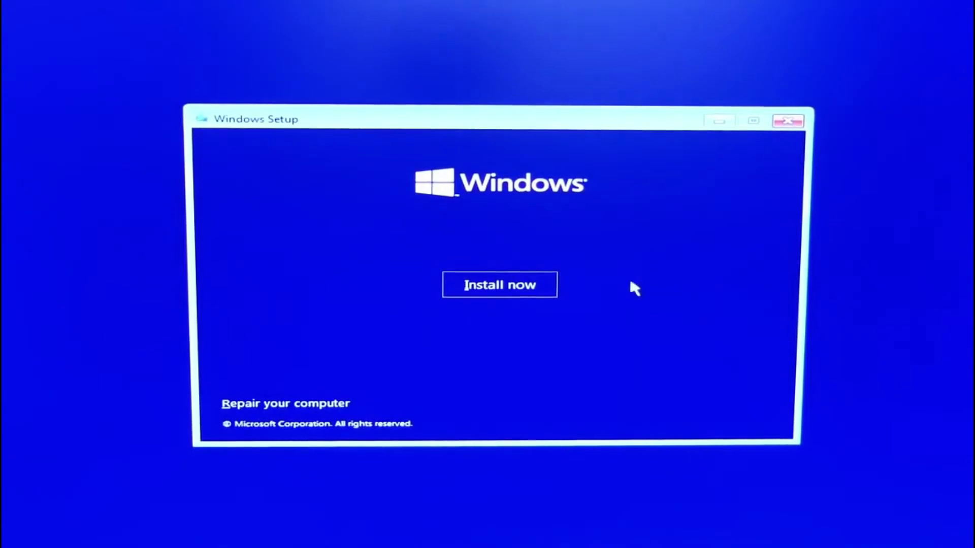
left_click(533, 293)
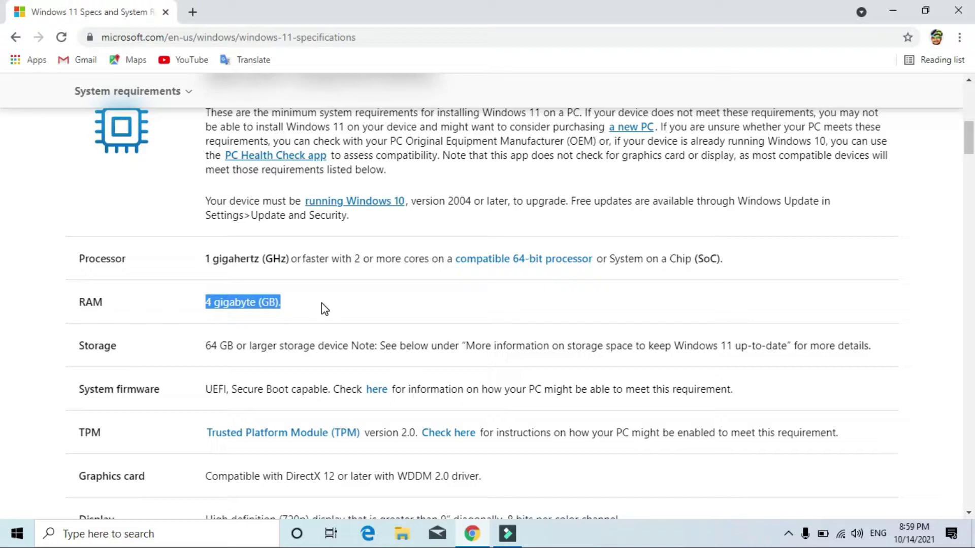
Highlight the 64 GB storage, system firmware and graphics card requirements on the specifications page
left_click_drag(205, 346, 879, 349)
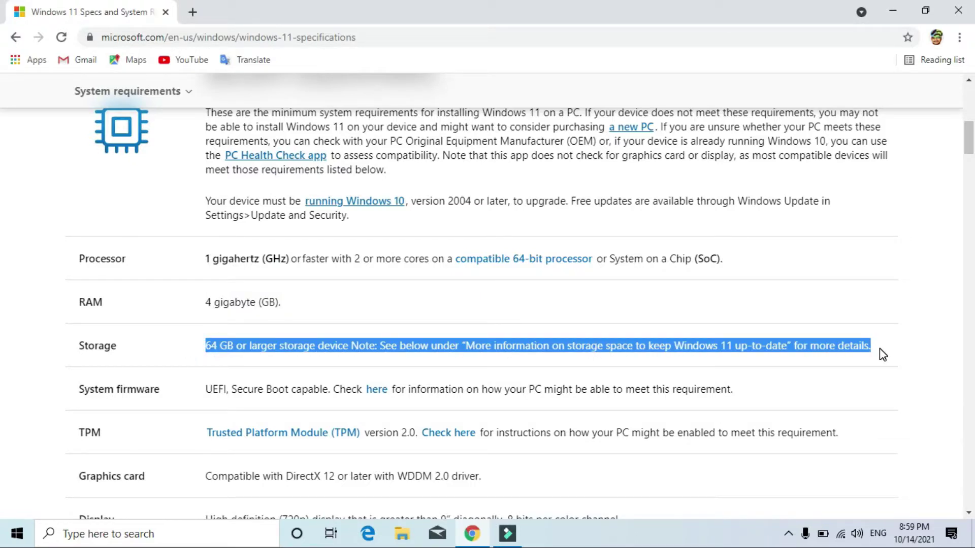
left_click_drag(198, 389, 761, 402)
scroll(458, 370, "down", 1)
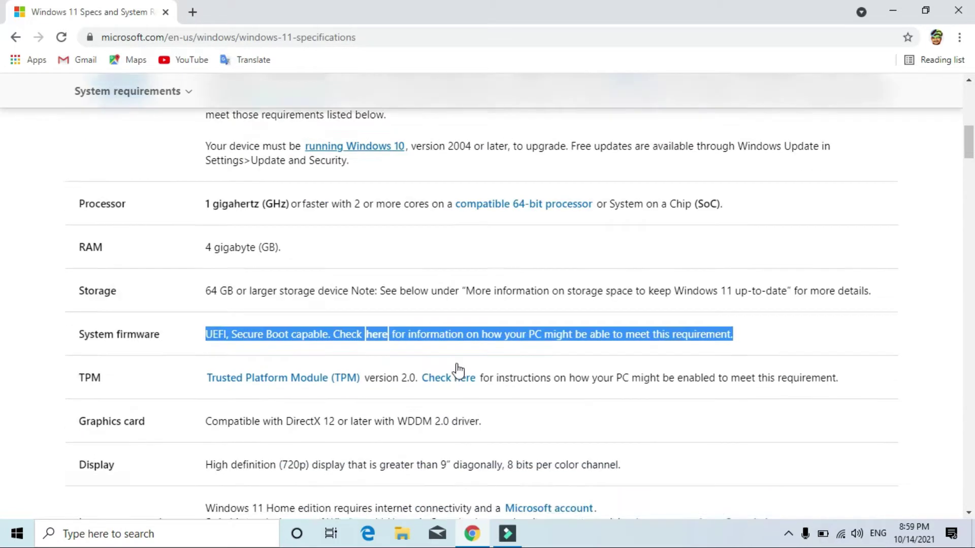
scroll(458, 370, "down", 2)
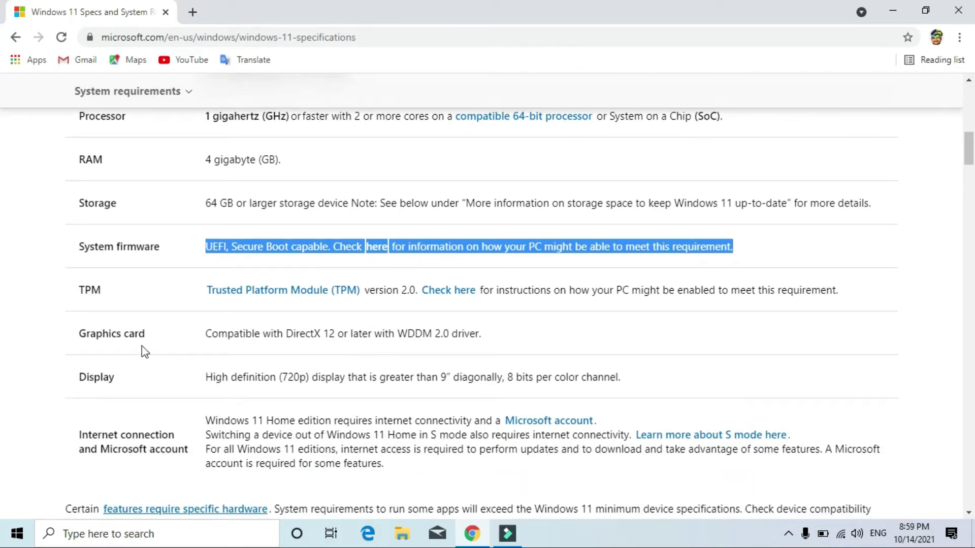
left_click_drag(205, 333, 561, 342)
left_click(568, 339)
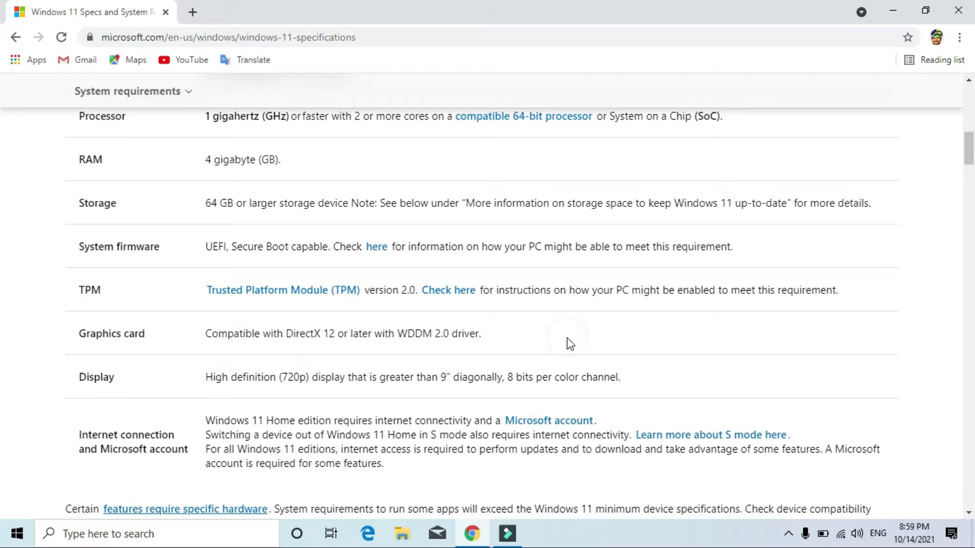
Highlight the Display and the Internet connection and Microsoft account requirements
scroll(569, 345, "down", 1)
left_click_drag(198, 305, 631, 311)
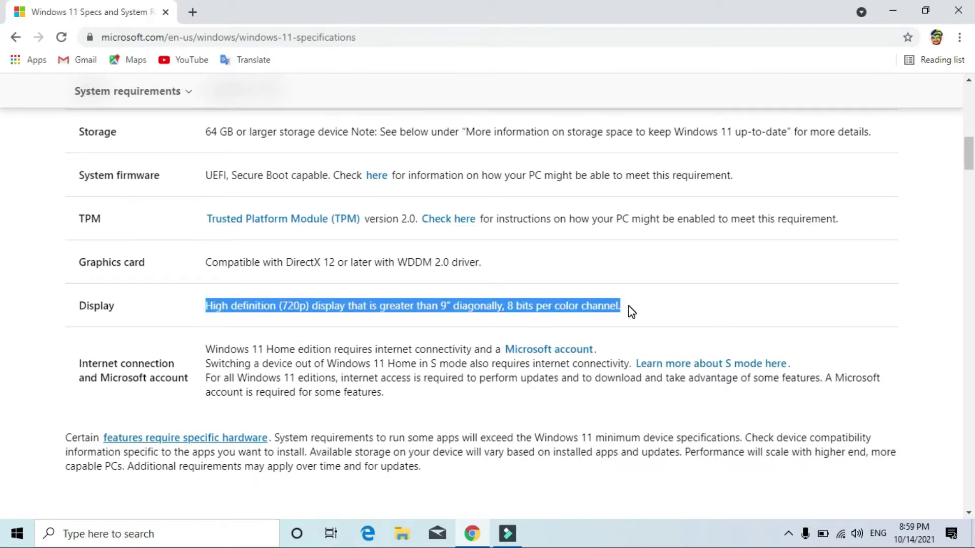
scroll(628, 308, "down", 1)
left_click(195, 278)
left_click_drag(195, 278, 339, 292)
left_click(342, 290)
left_click_drag(403, 323, 212, 275)
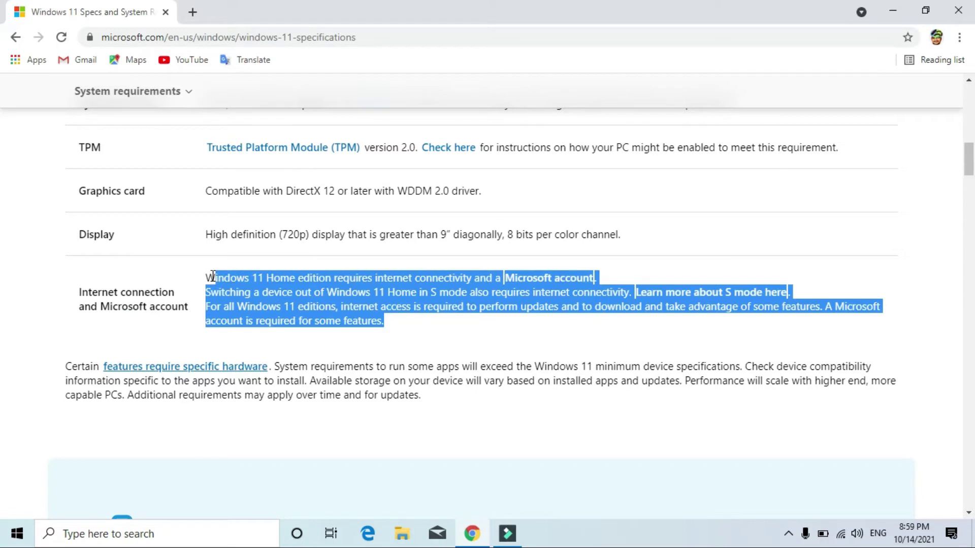
left_click(421, 327)
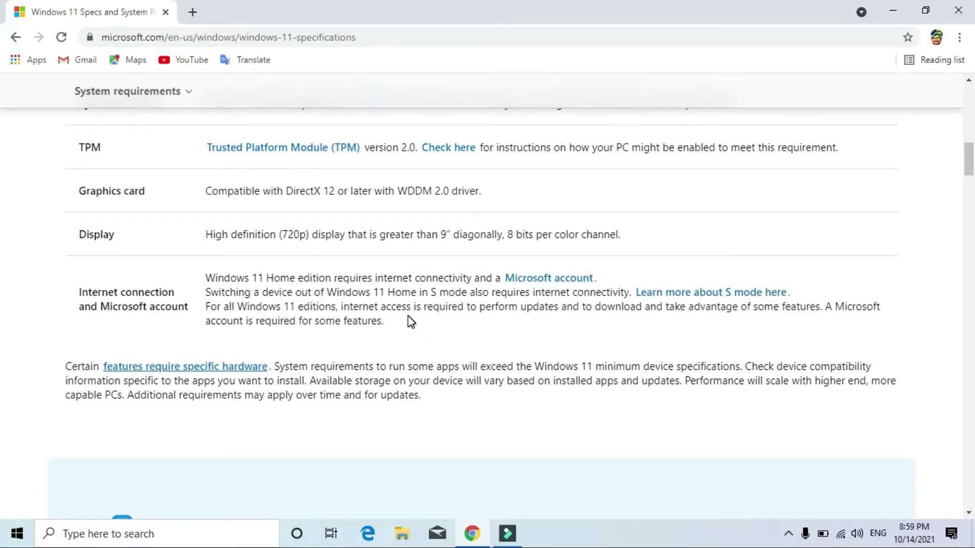
scroll(411, 322, "up", 2)
scroll(411, 321, "up", 2)
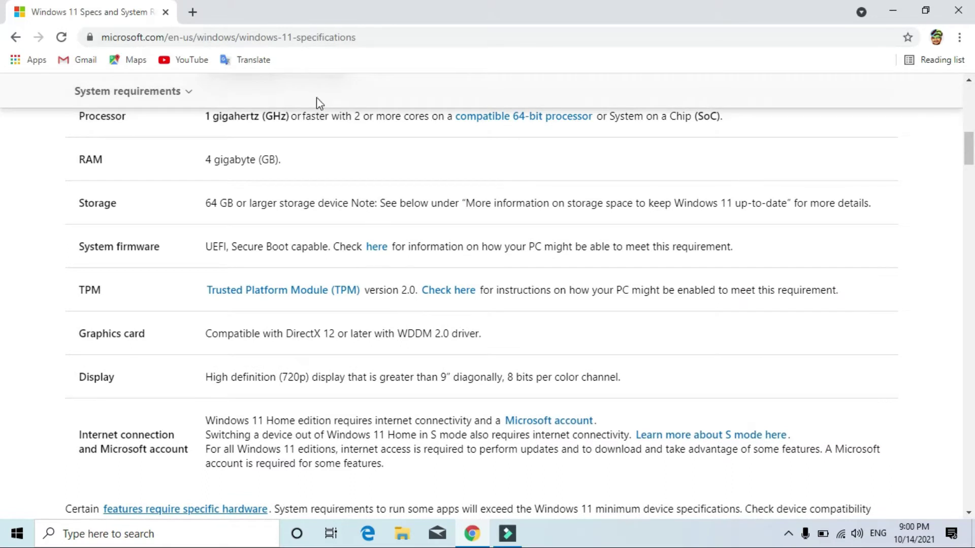
Switch to the Filmora9 editor and open the screen recorder's tray options
left_click(507, 533)
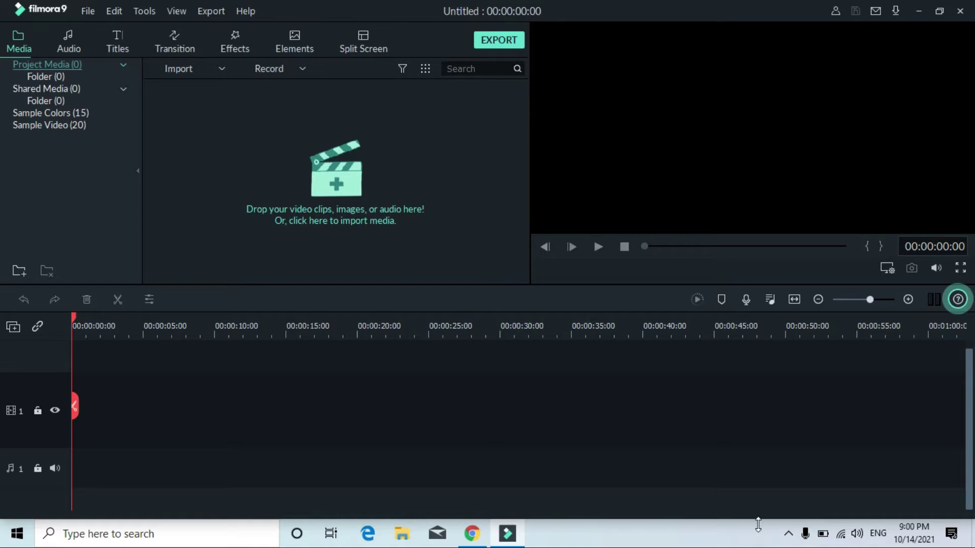
left_click(788, 534)
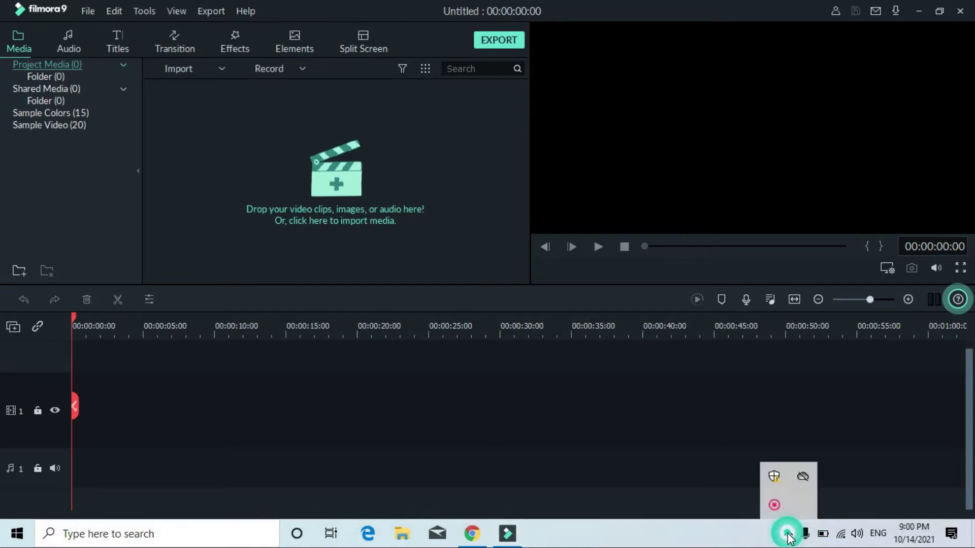
right_click(775, 505)
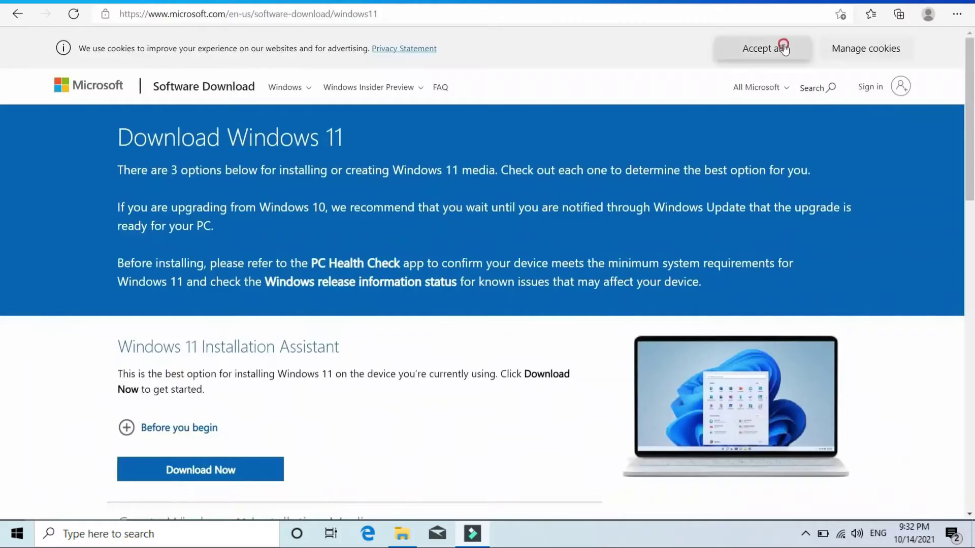
Accept cookies and request the Windows 11 disk image download
left_click(782, 45)
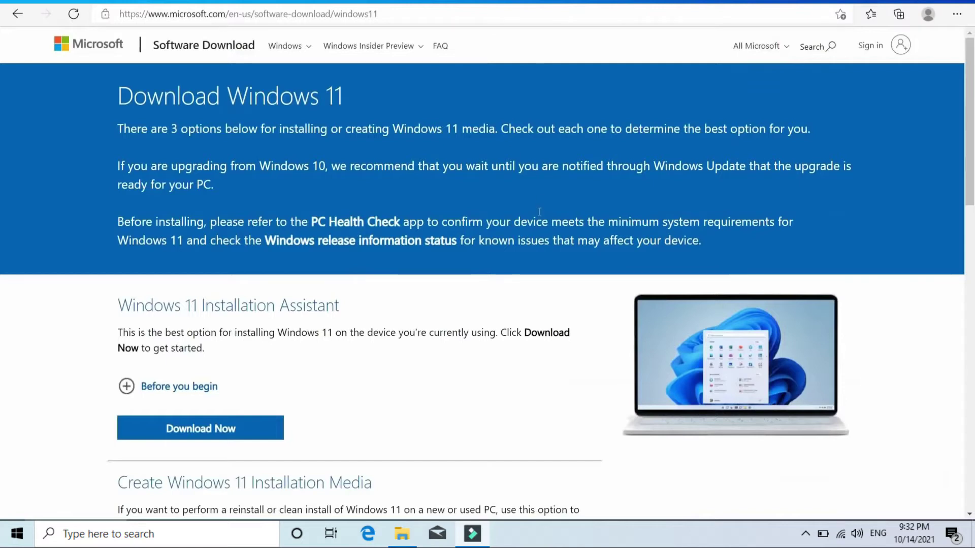
scroll(531, 209, "down", 6)
left_click(348, 382)
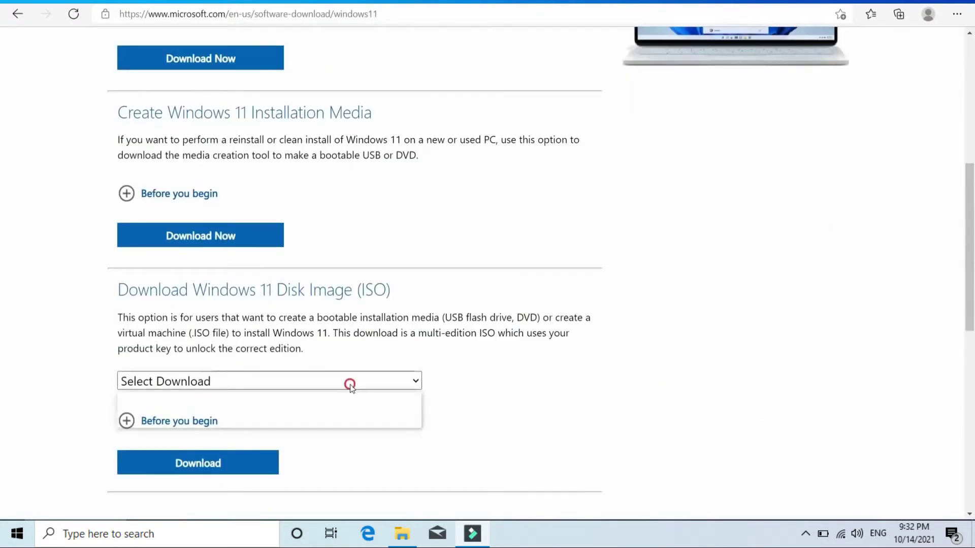
left_click(352, 416)
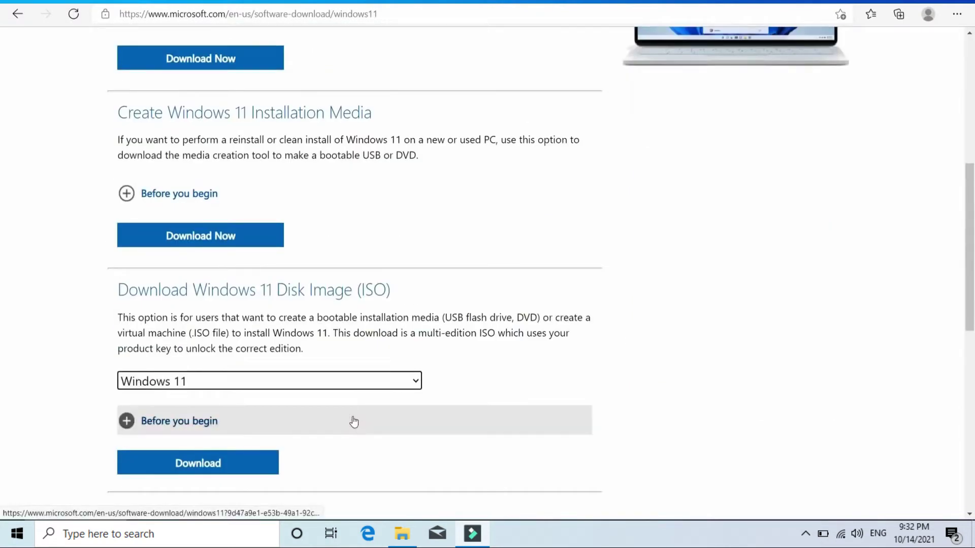
left_click(245, 466)
Confirm English as the product language and start the 64-bit ISO download
scroll(315, 352, "down", 6)
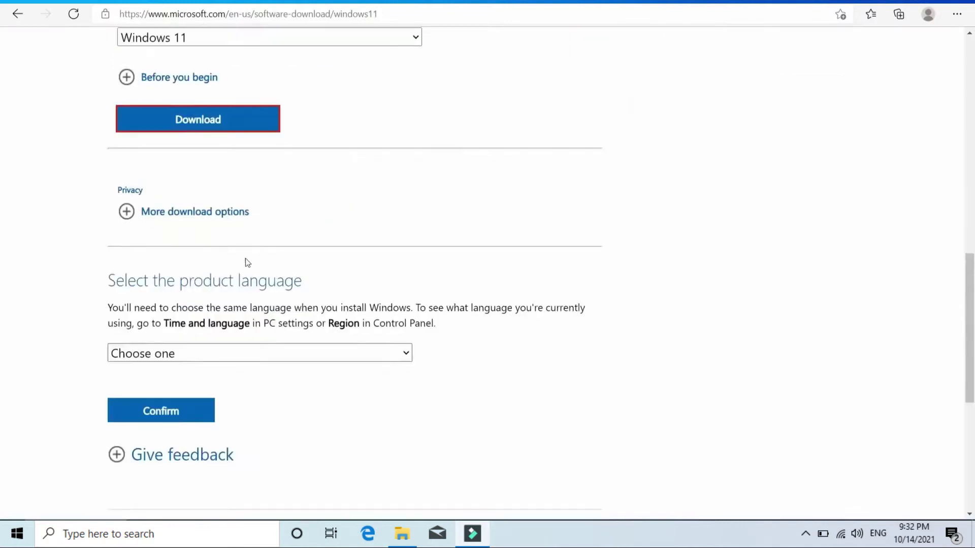
left_click(266, 356)
left_click(221, 175)
left_click(203, 406)
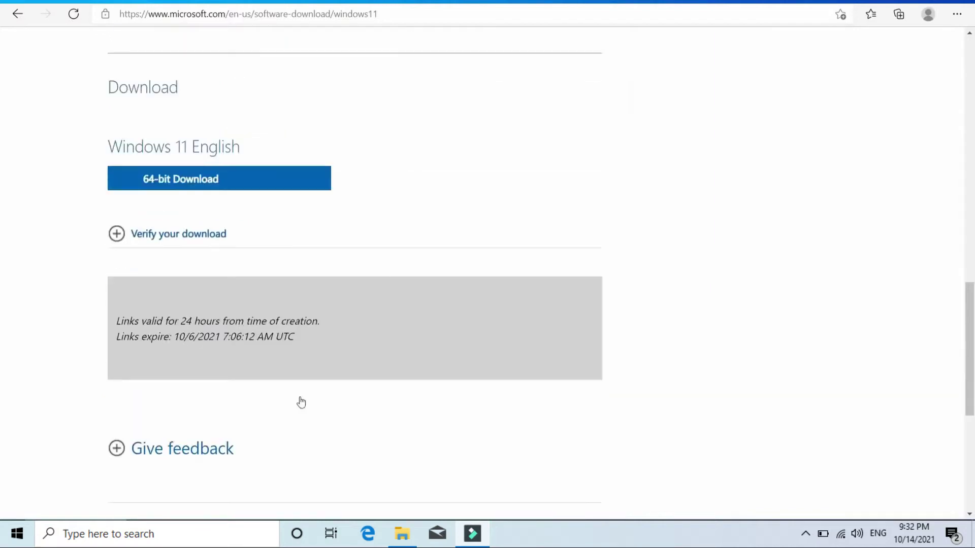
scroll(300, 401, "down", 1)
left_click(196, 136)
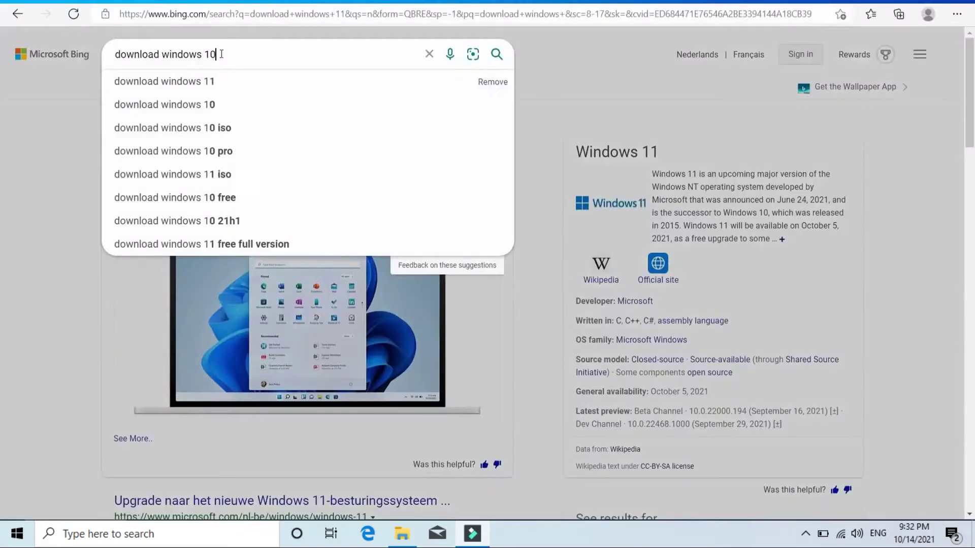
Search Bing for 'download windows 10' and download the Media Creation Tool from Microsoft's page
key("Return")
scroll(236, 305, "down", 10)
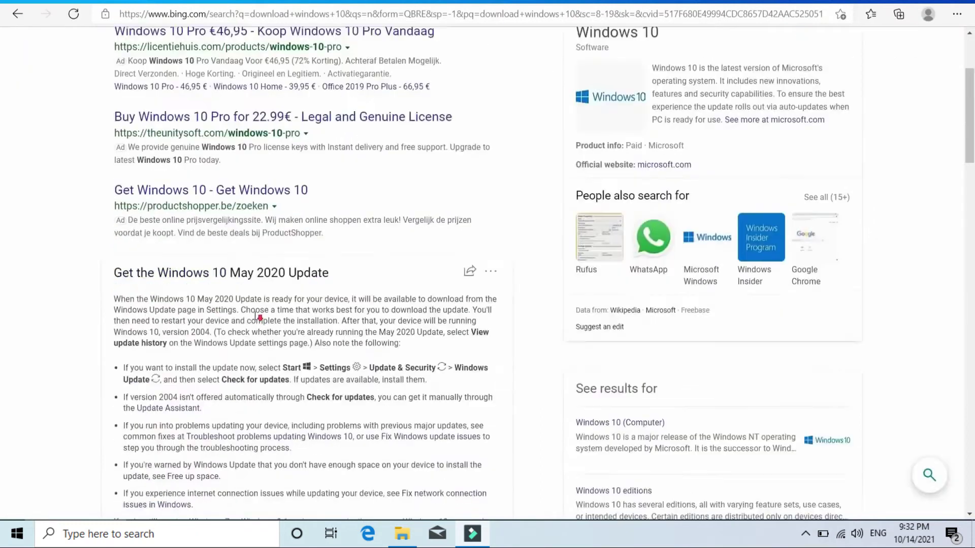
left_click(259, 331)
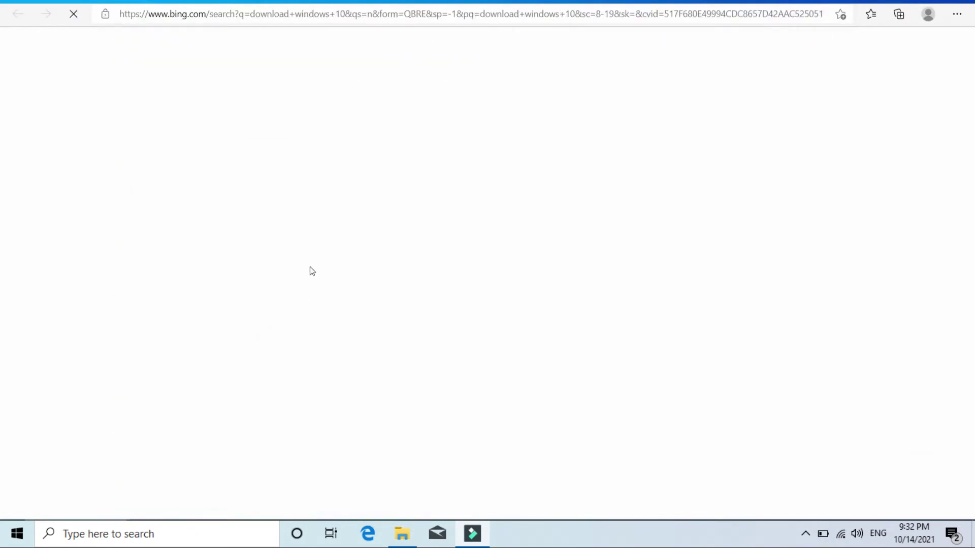
scroll(197, 414, "down", 6)
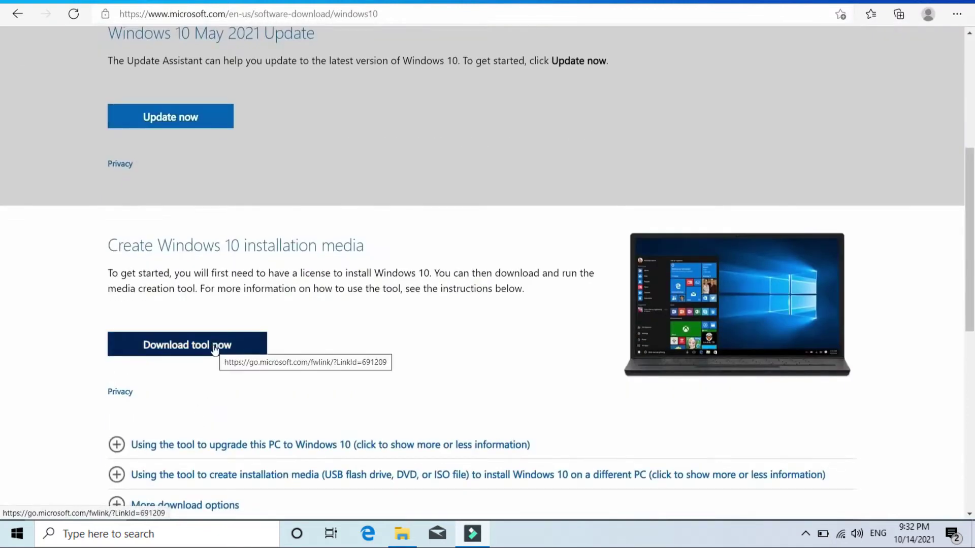
left_click(215, 350)
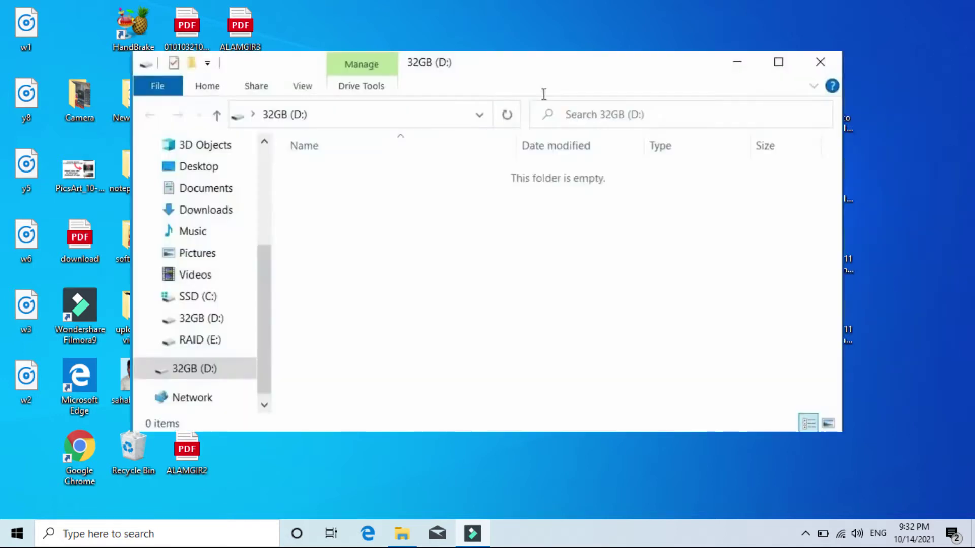
Open the Downloads folder and launch MediaCreationTool21H1
left_click(224, 211)
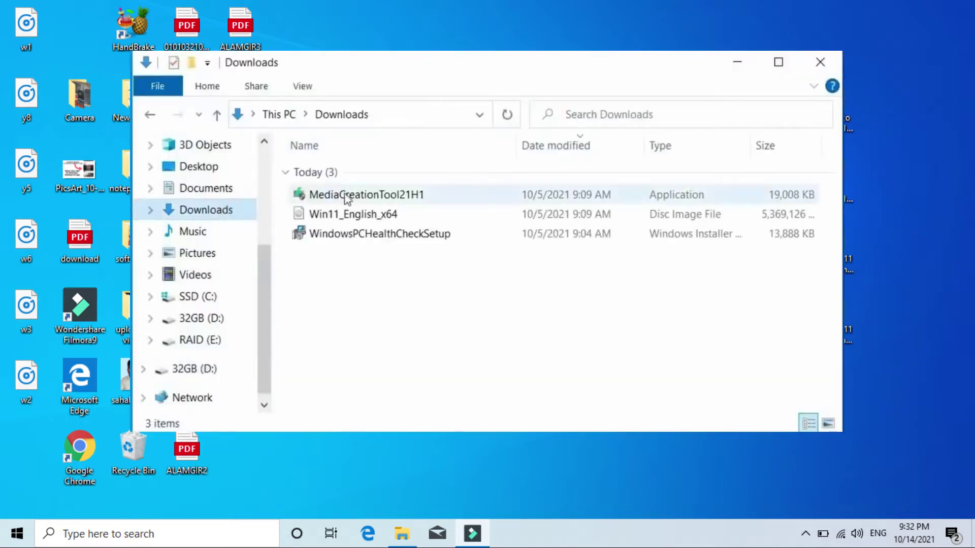
left_click(360, 198)
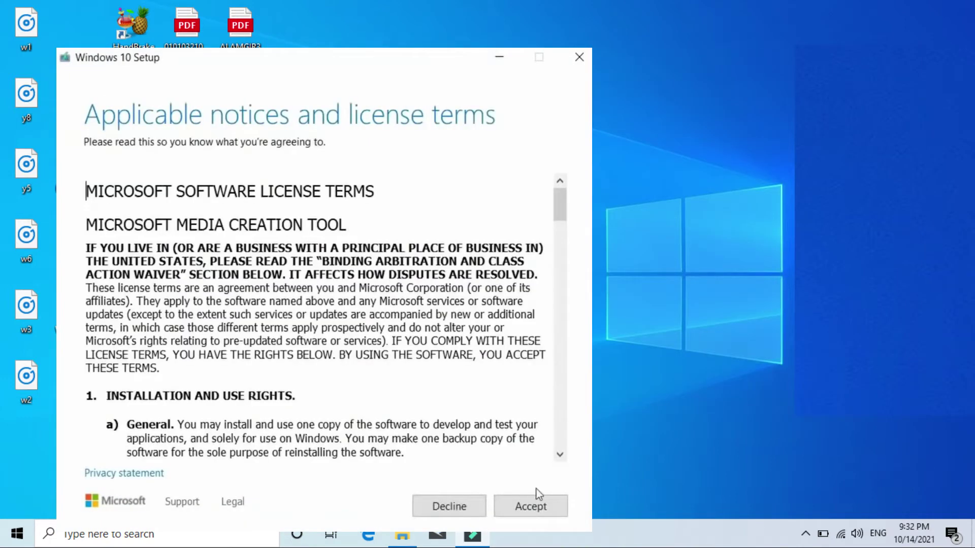
Accept the license terms and choose to create installation media for another PC
left_click(537, 504)
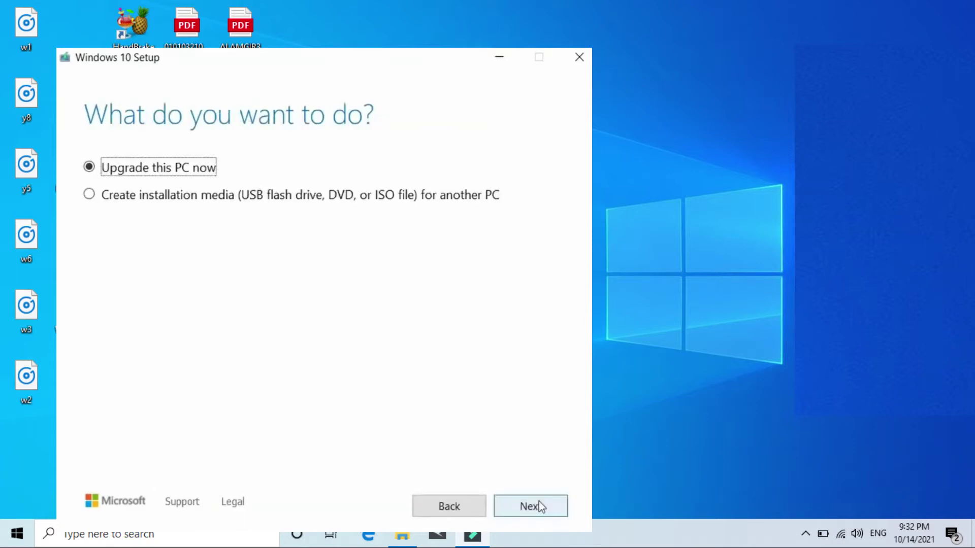
left_click(416, 197)
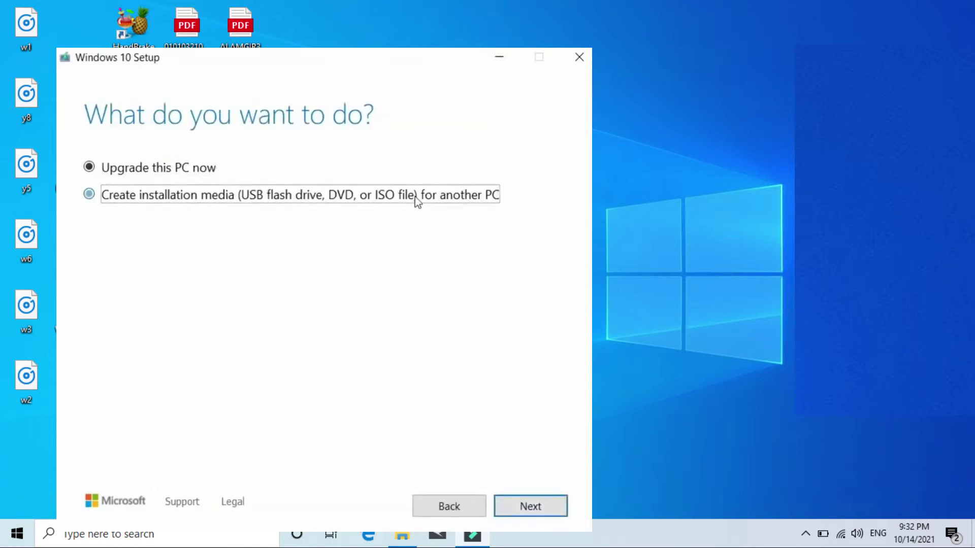
left_click(525, 507)
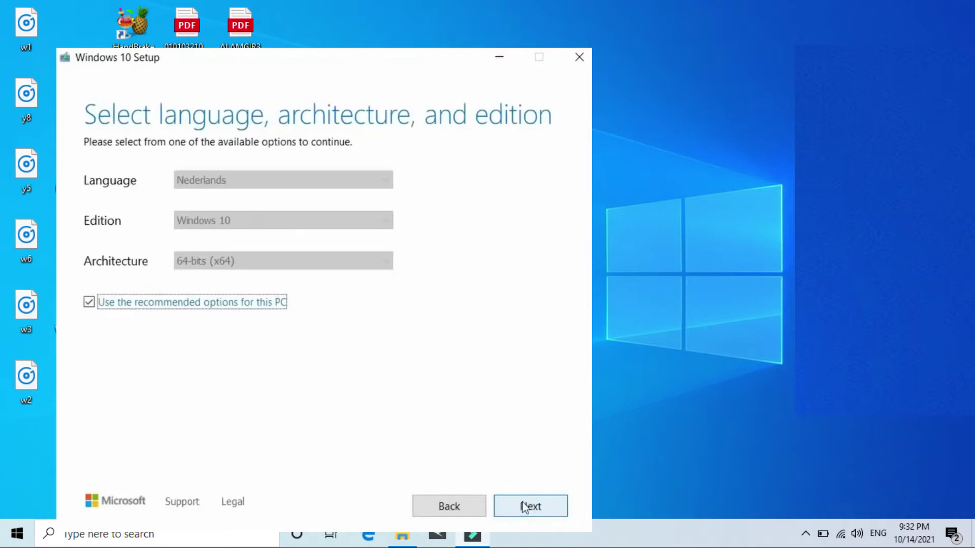
Untick the recommended options and keep English (United States) as the language
left_click(270, 303)
left_click(304, 180)
left_click(540, 483)
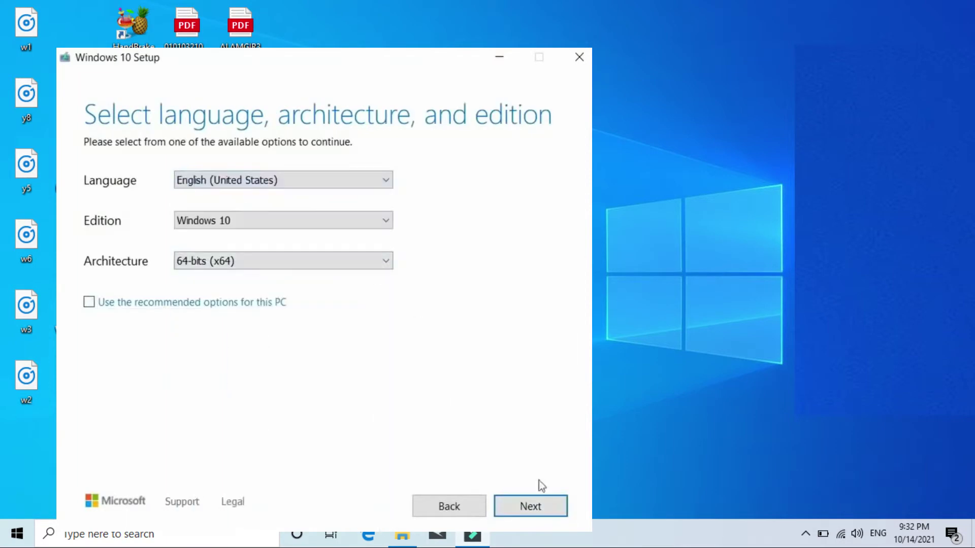
left_click(546, 506)
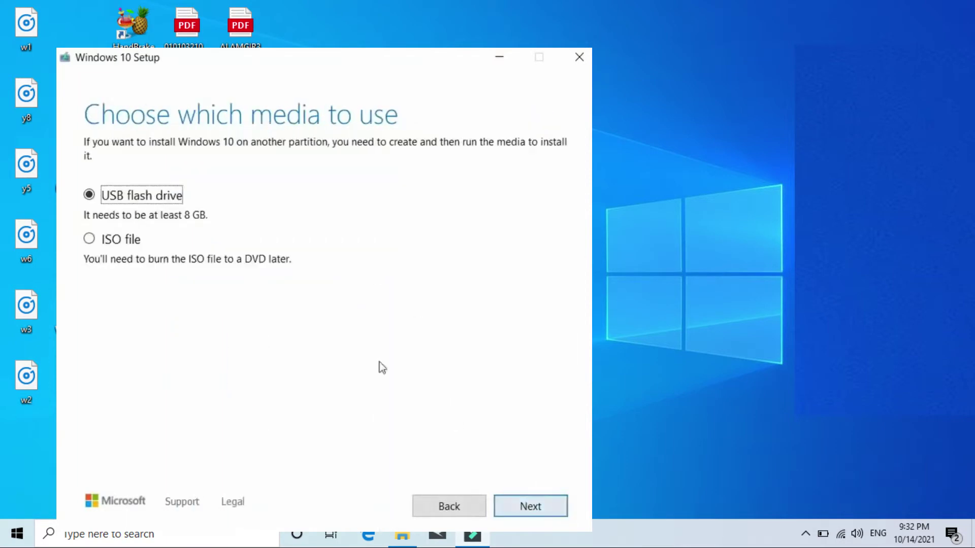
Build the installer on USB flash drive D: and finish the setup
left_click(528, 508)
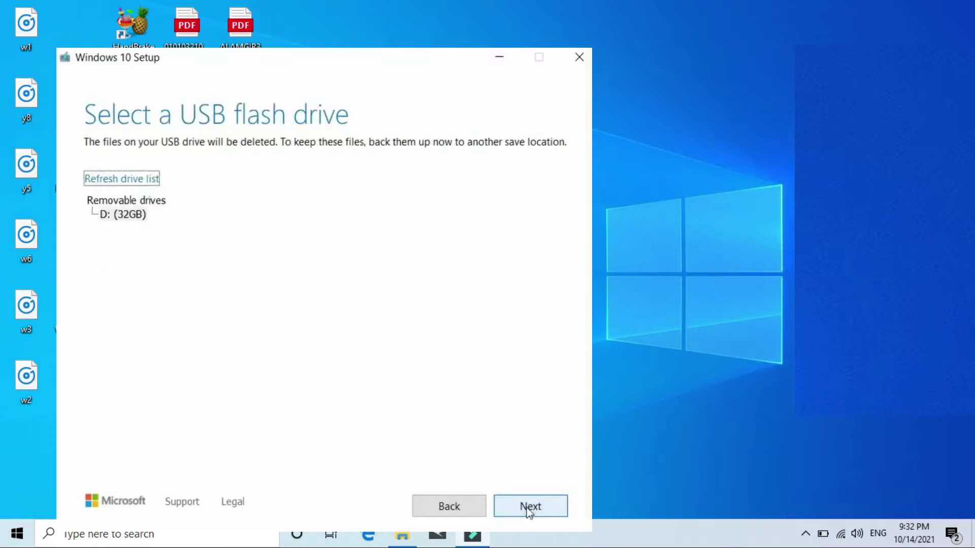
left_click(526, 514)
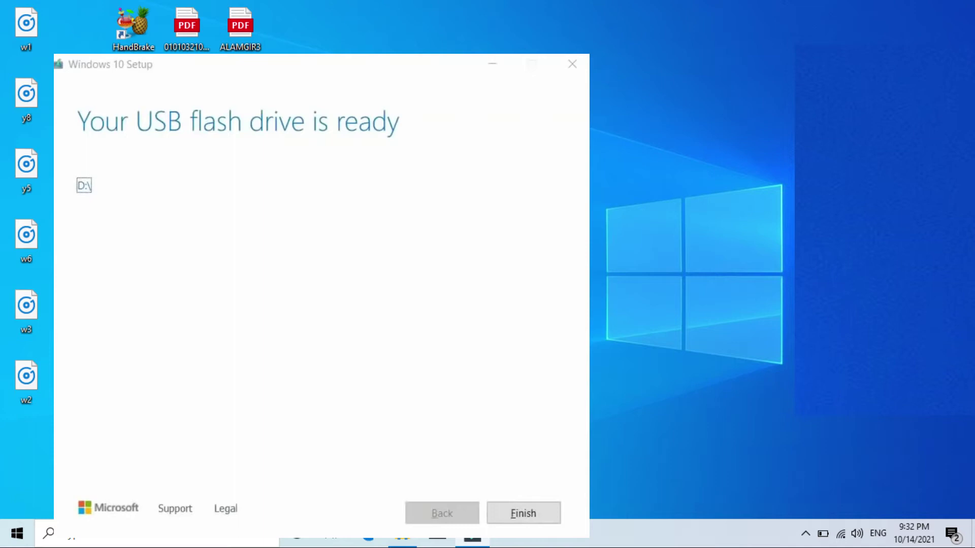
left_click(529, 511)
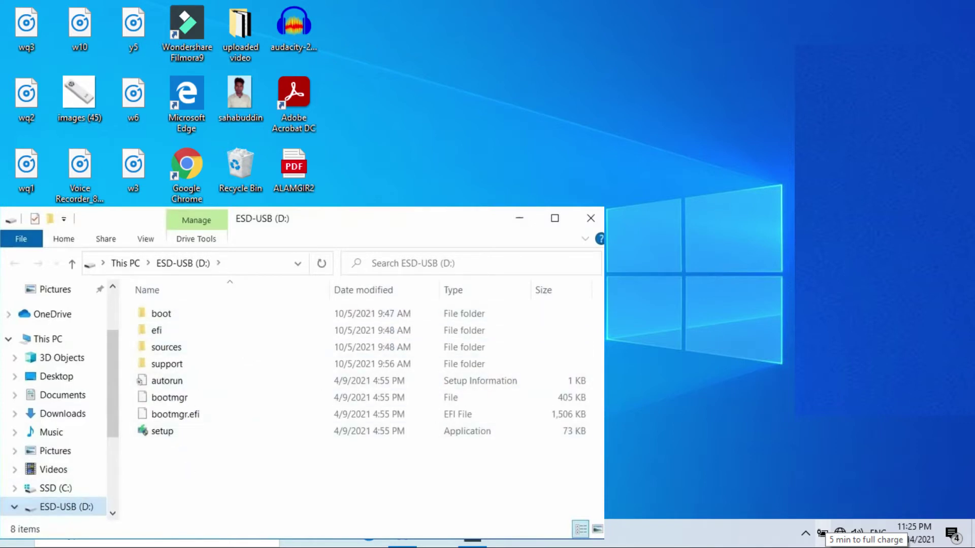
Show the desktop, refresh ESD-USB (D:), then mount Win11_English_x64 as DVD Drive (G:)
key("super+d")
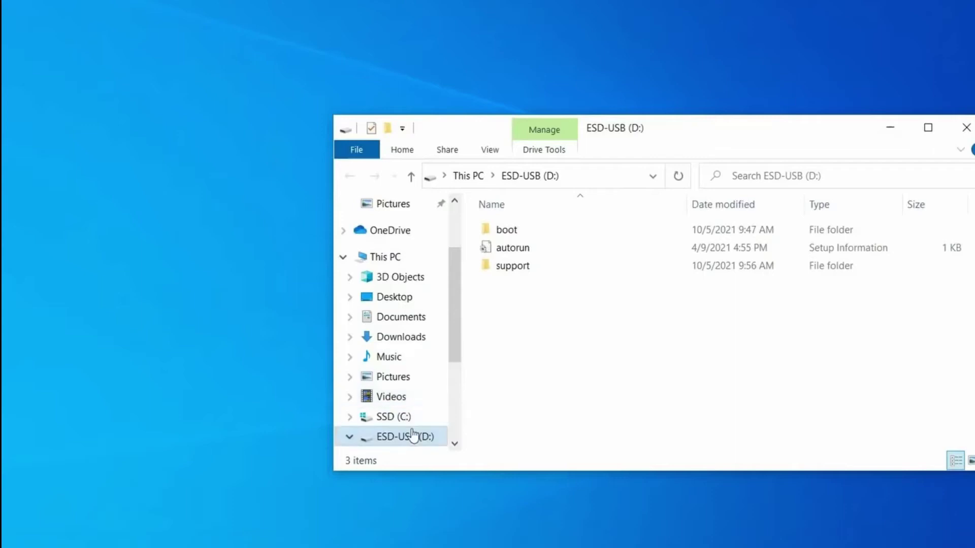
left_click(414, 436)
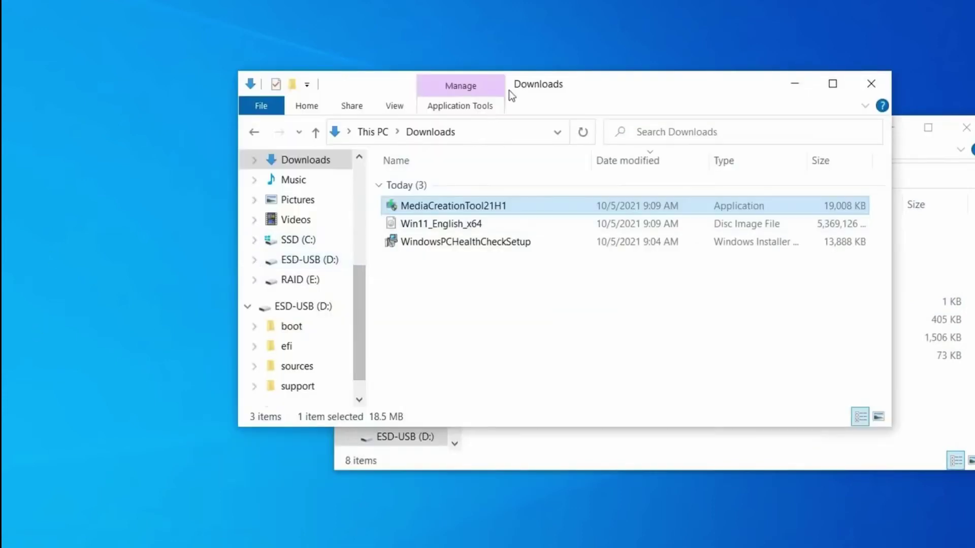
left_click(471, 224)
double_click(470, 224)
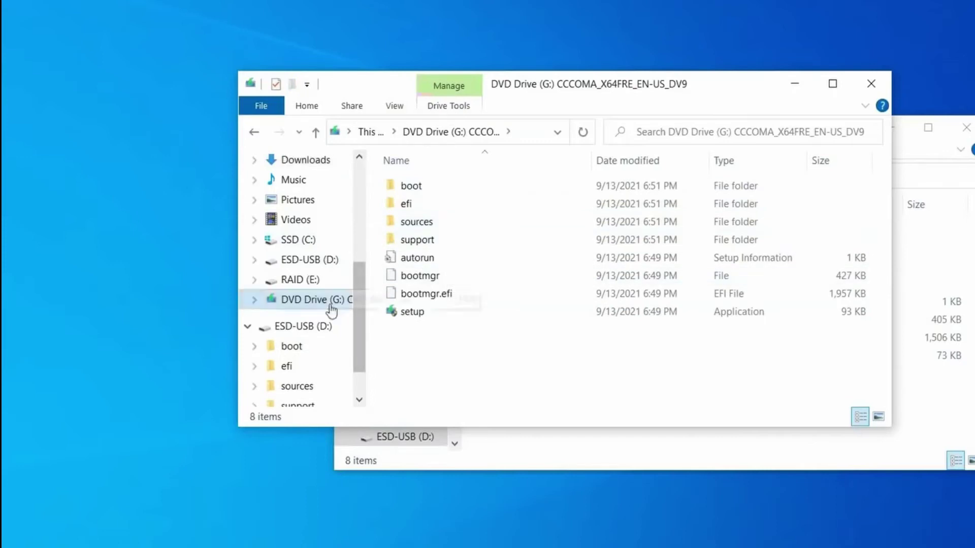
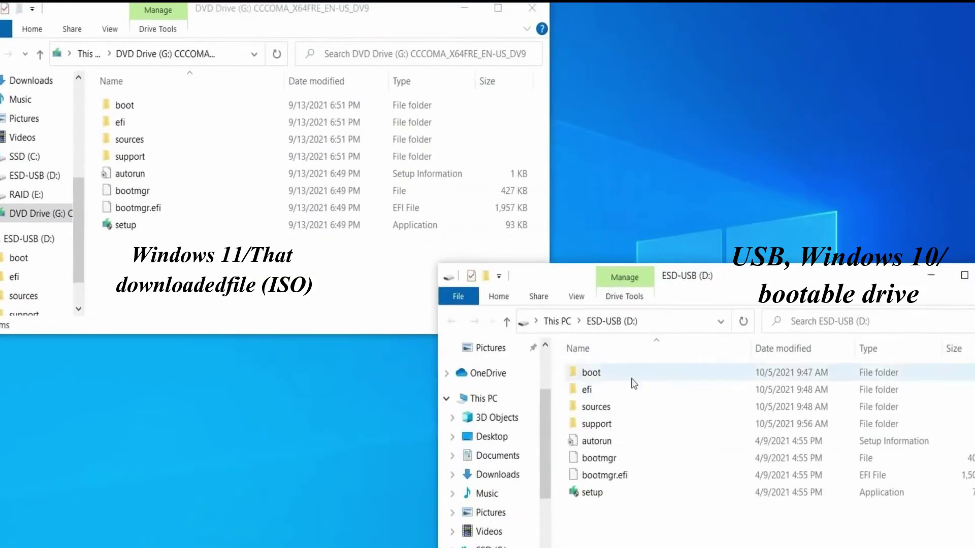
Permanently delete install.esd from the ESD-USB (D:) sources folder with Shift+Delete
left_click(142, 140)
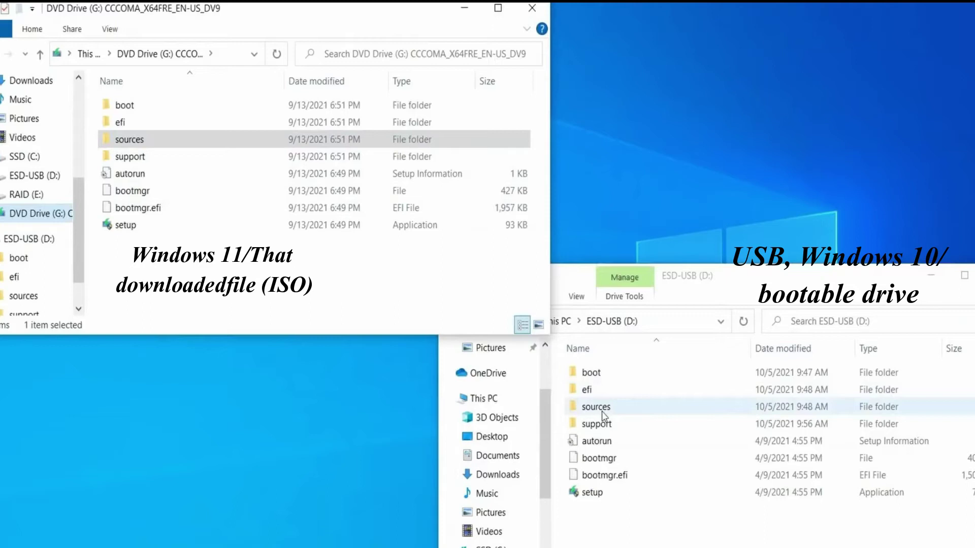
double_click(601, 411)
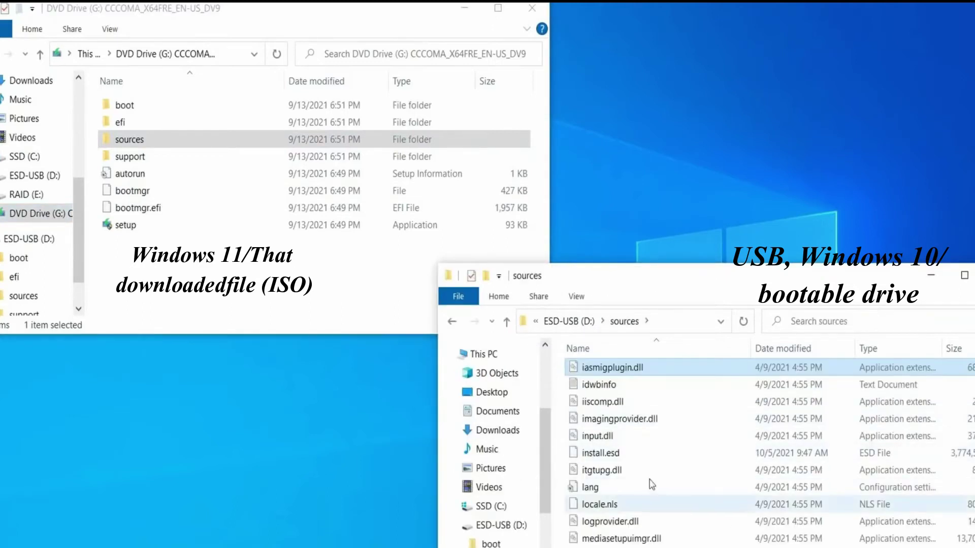
left_click(665, 453)
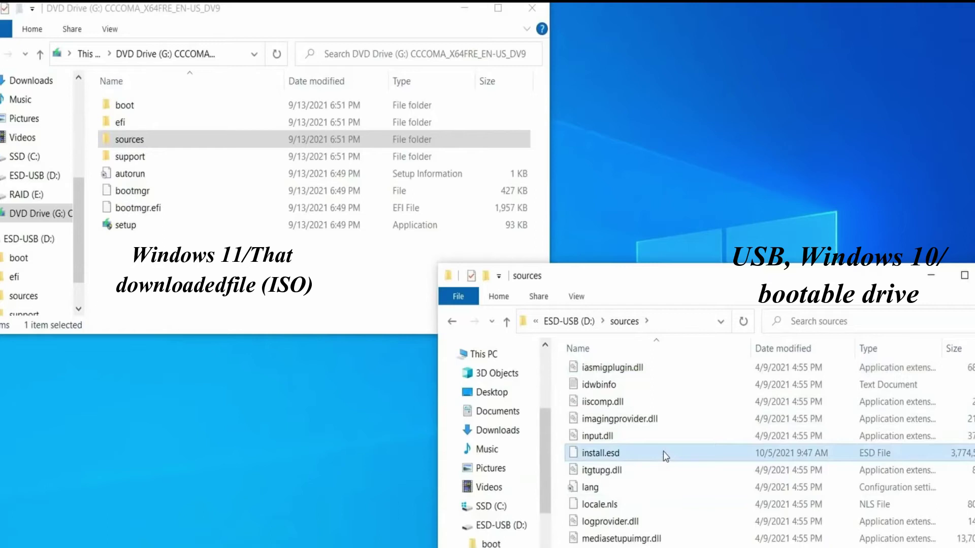
key("shift+Delete")
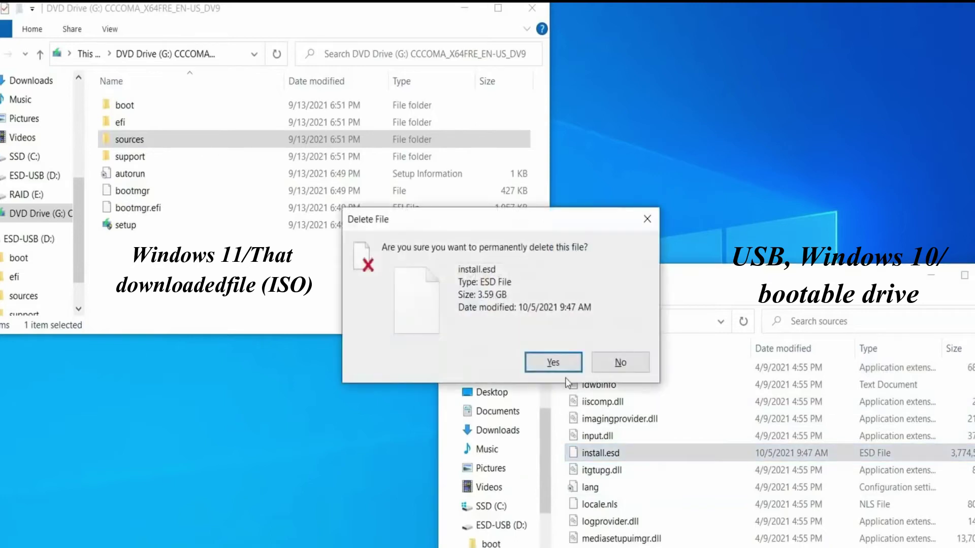
left_click(553, 362)
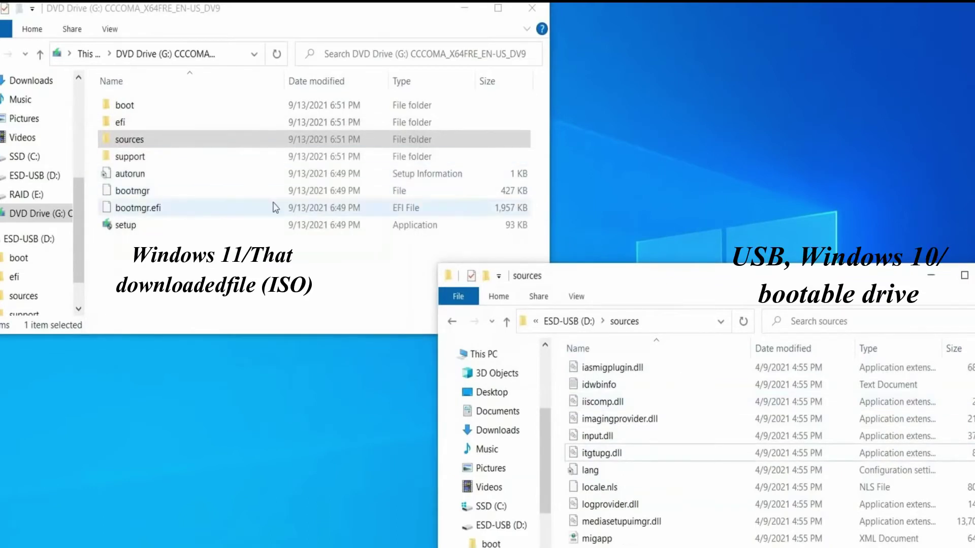
Open the Windows 11 disc's sources folder and select the 4.45 GB install.wim
double_click(140, 143)
key("i")
key("i")
key("i")
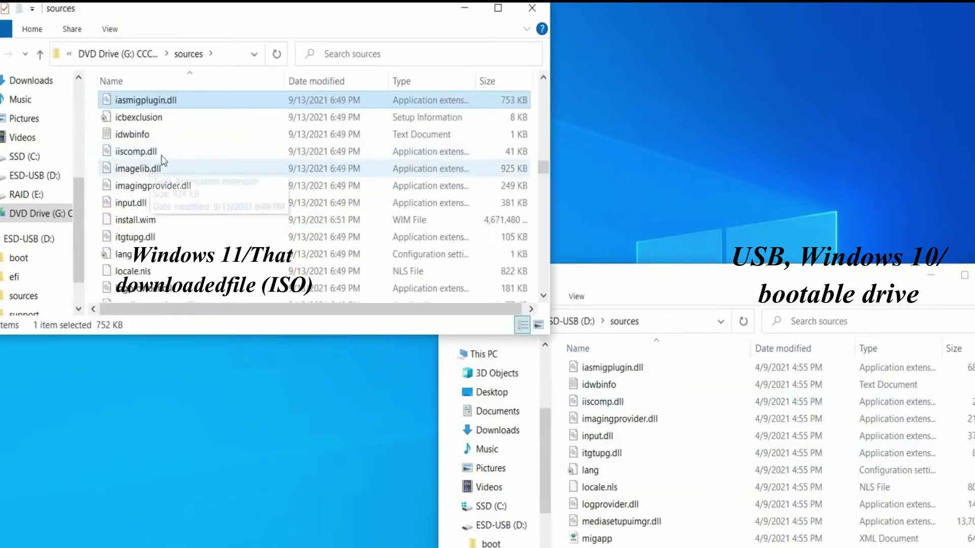
left_click(172, 222)
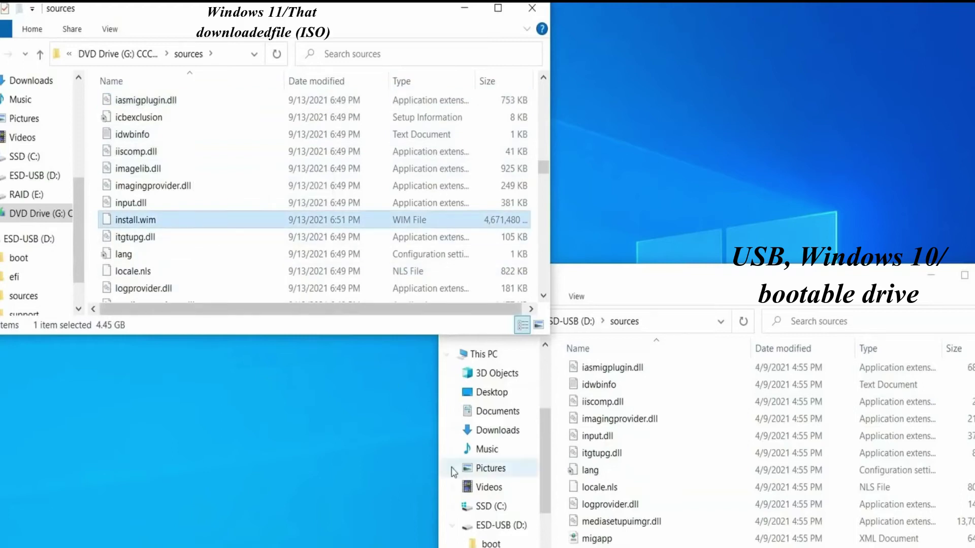
Check the ESD-USB (D:) properties showing 29.2 GB free on FAT32, then reselect install.wim
left_click(491, 525)
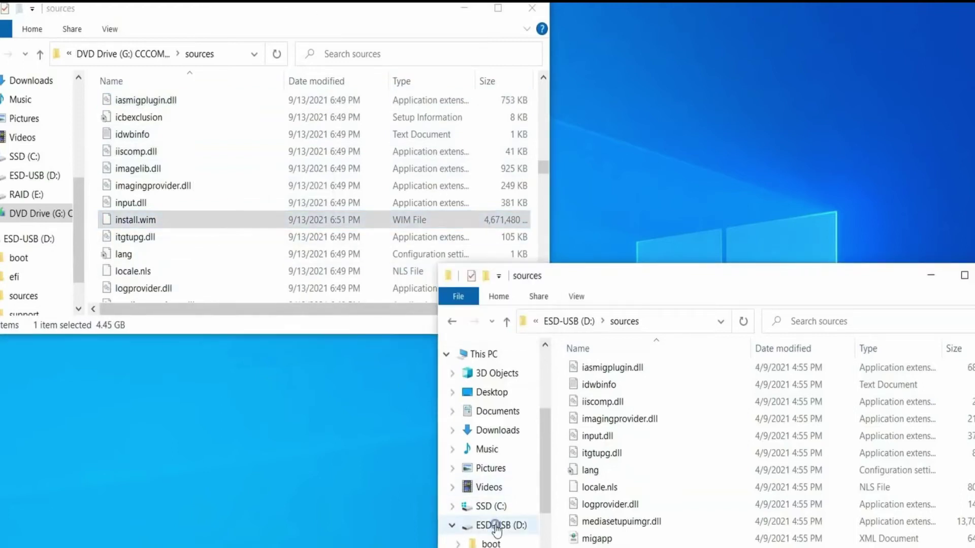
right_click(491, 525)
left_click(510, 512)
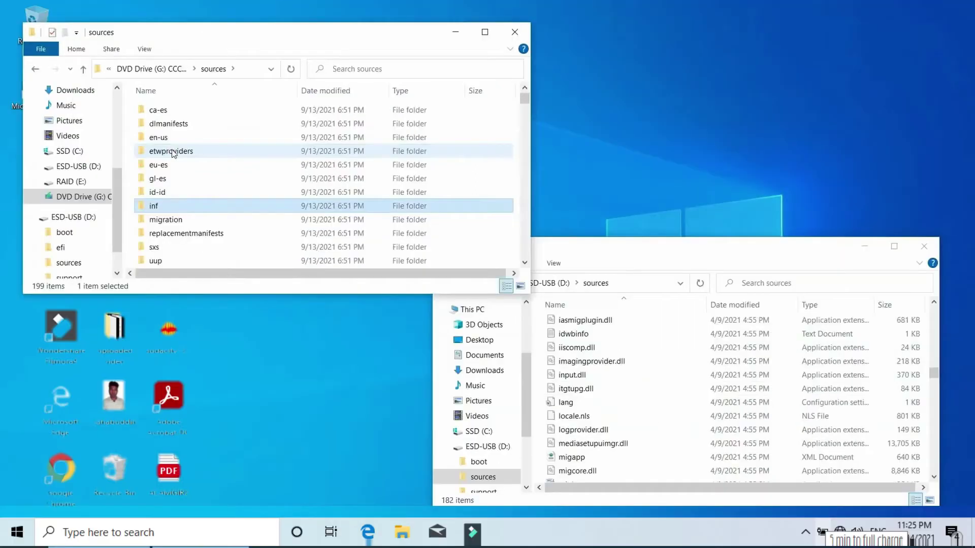
scroll(325, 178, "down", 5)
left_click(176, 106)
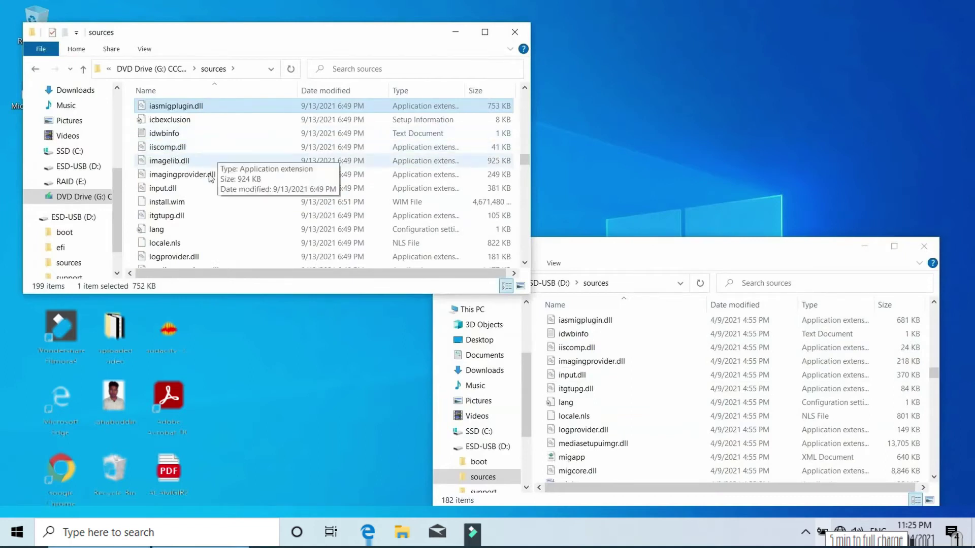
left_click(200, 205)
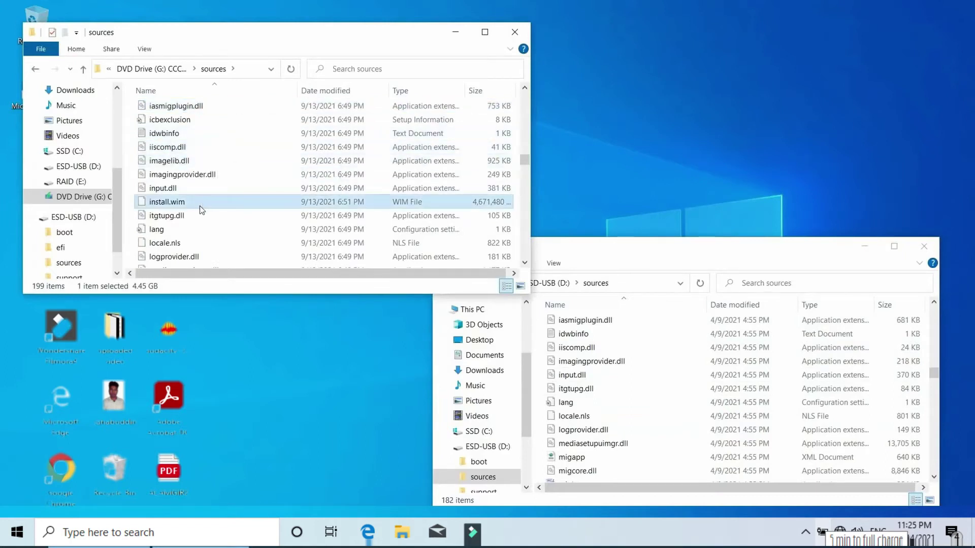
Confirm the USB drive is FAT32, then try copying install.wim there and dismiss the File Too Large warning
left_click(483, 448)
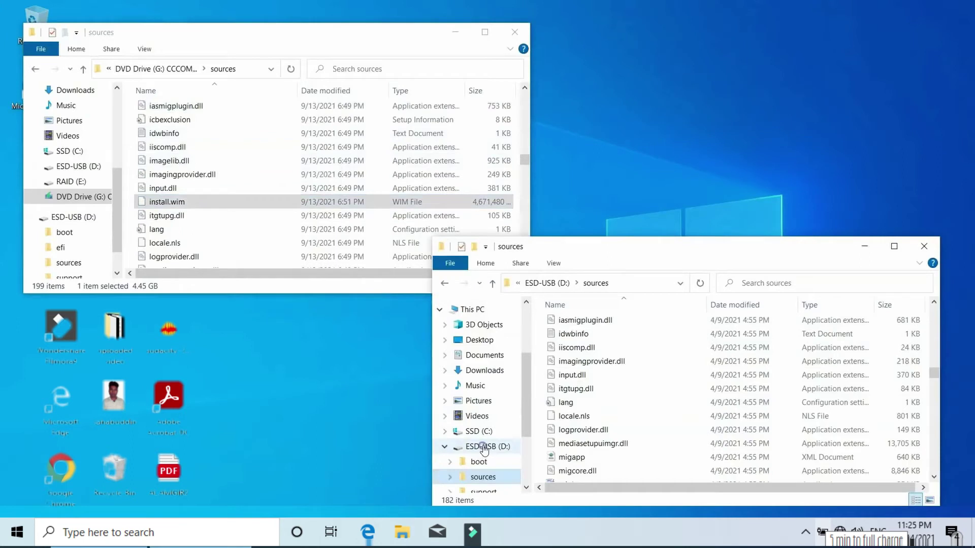
right_click(484, 449)
left_click(503, 446)
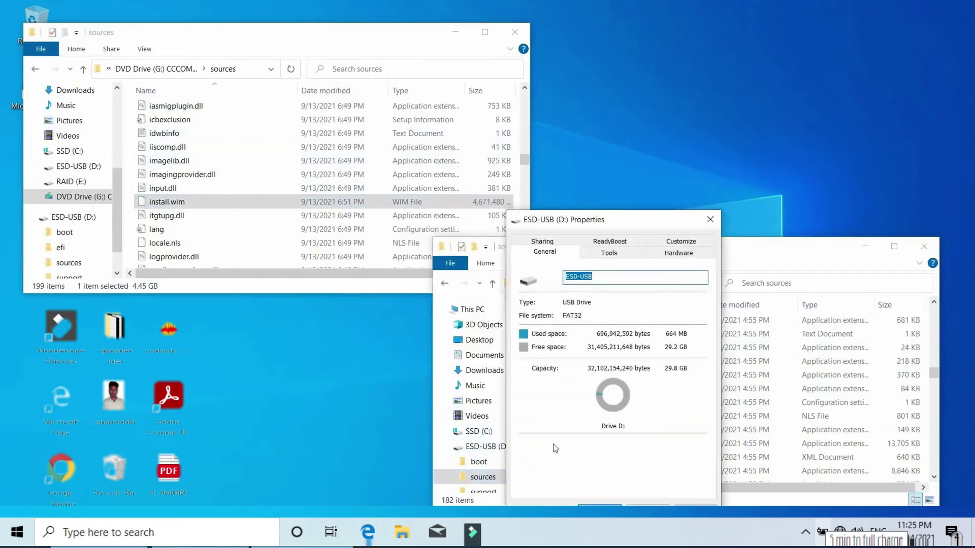
left_click(648, 506)
left_click_drag(175, 203, 638, 387)
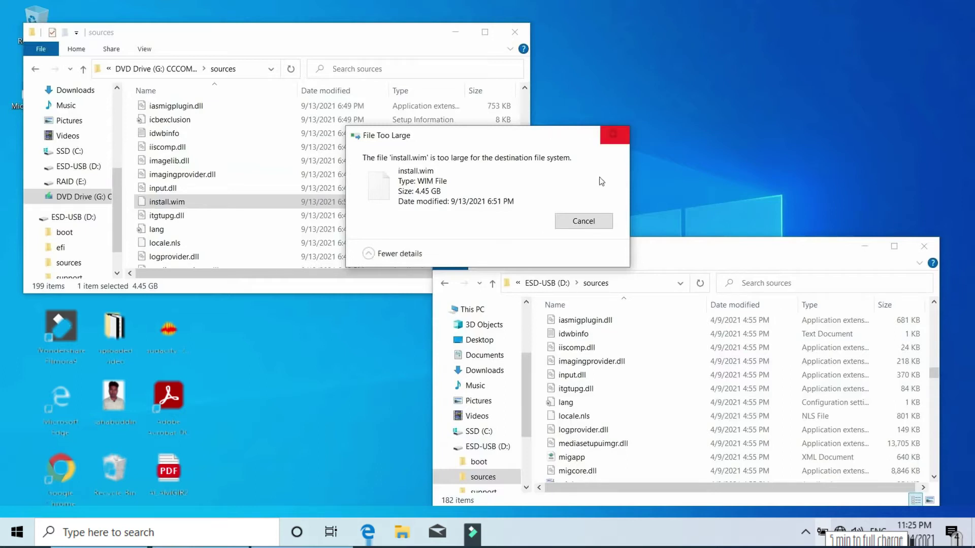
left_click(613, 134)
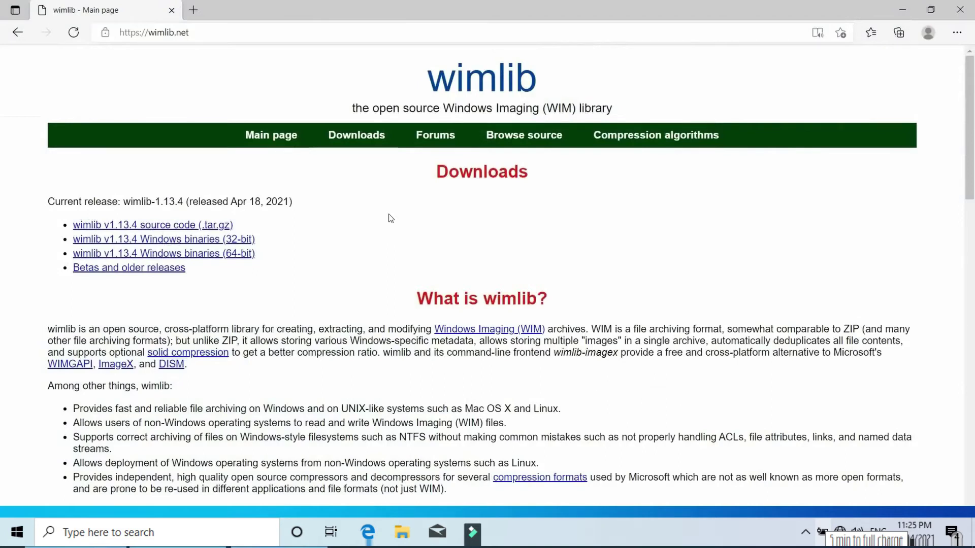
Download the wimlib v1.13.4 64-bit Windows binaries zip and extract all files into Downloads
left_click(219, 256)
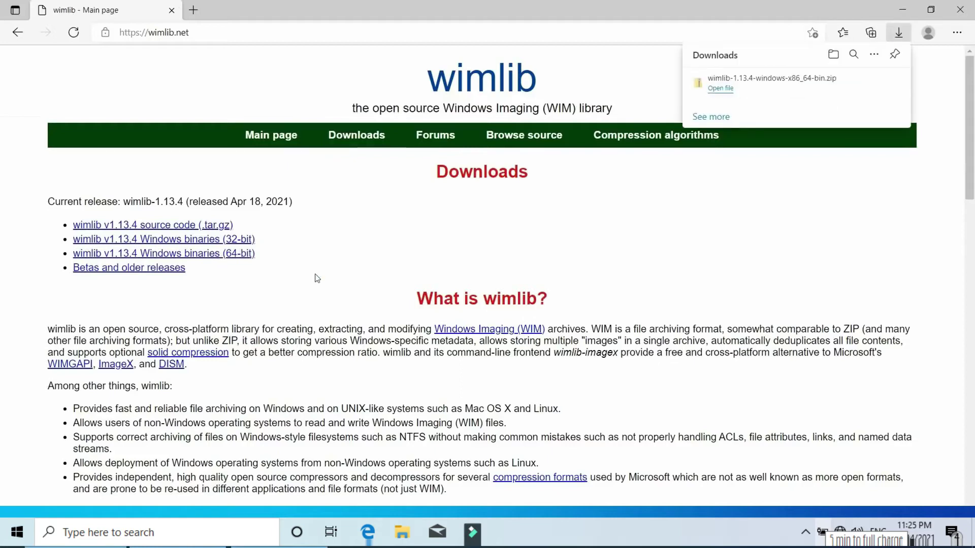
left_click(719, 87)
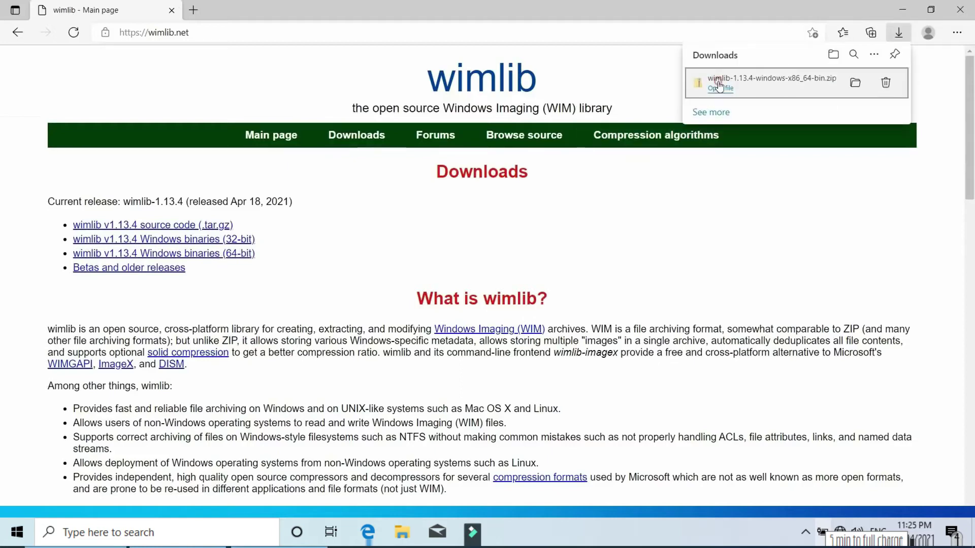
left_click(652, 280)
left_click(631, 308)
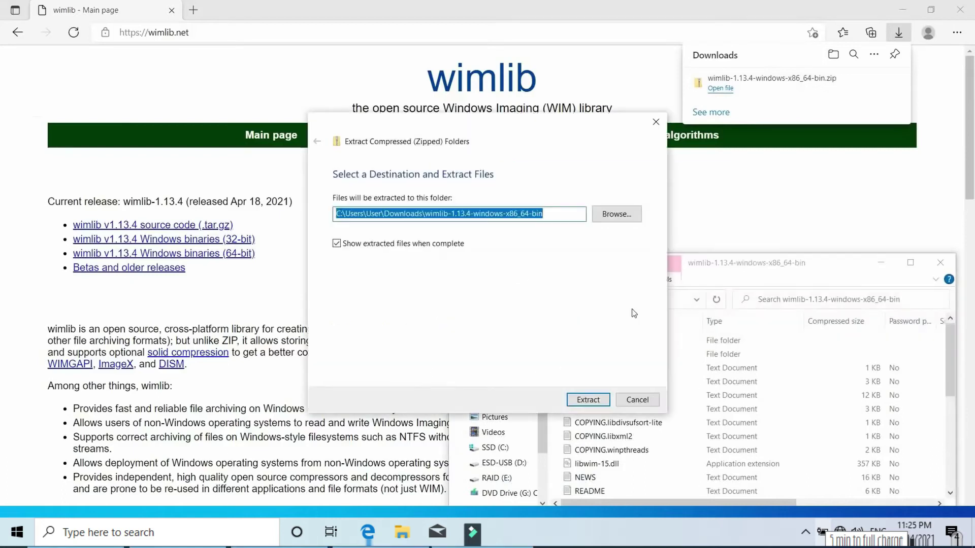
left_click(585, 400)
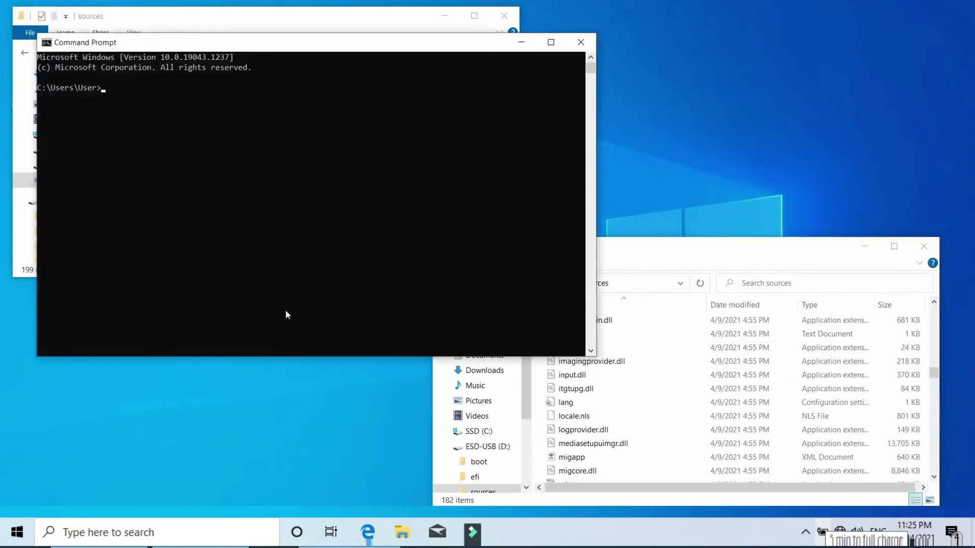
Change directory to Downloads\wimlib-1.13.4-windows-x86_64-bin, using Tab to complete the folder name
scroll(286, 310, "up", 3, "ctrl")
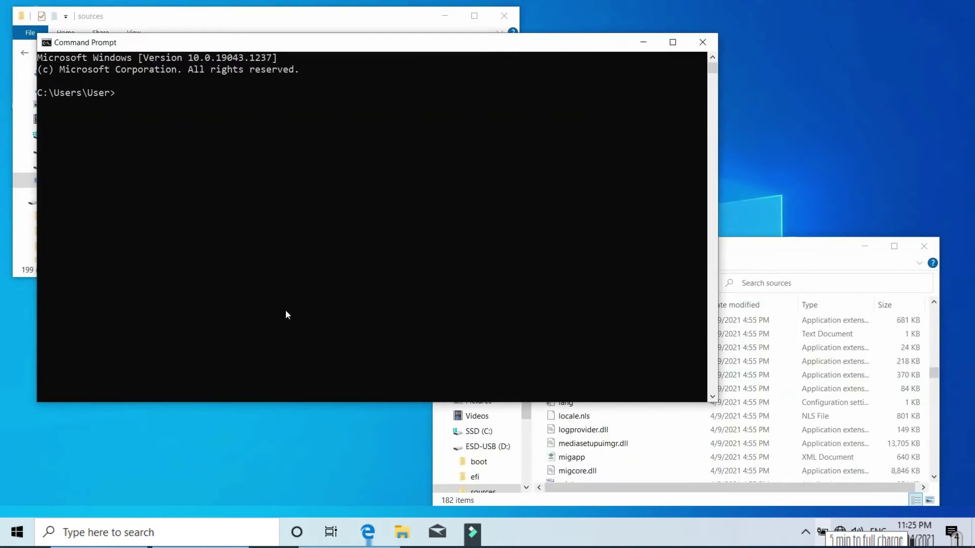
type("cd Downloads\\wi")
key("Tab")
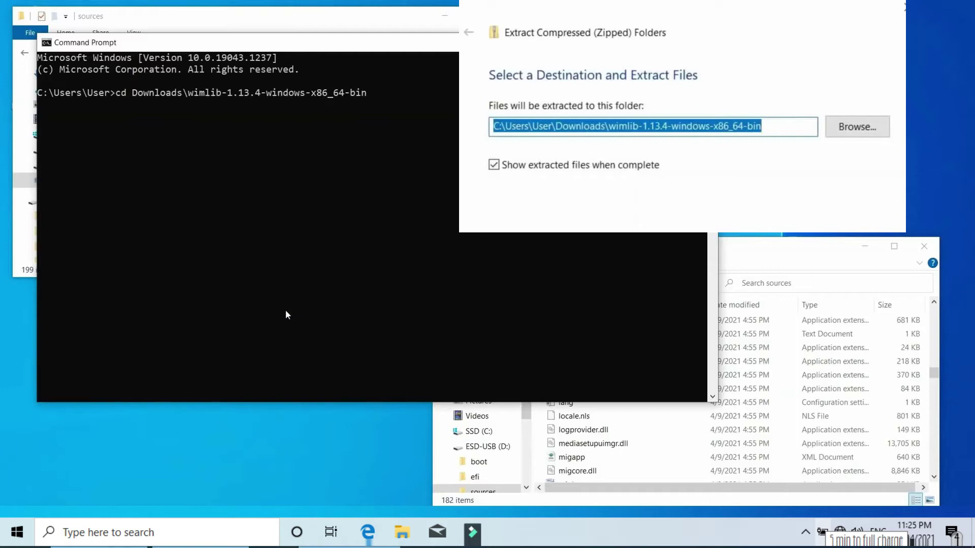
key("Return")
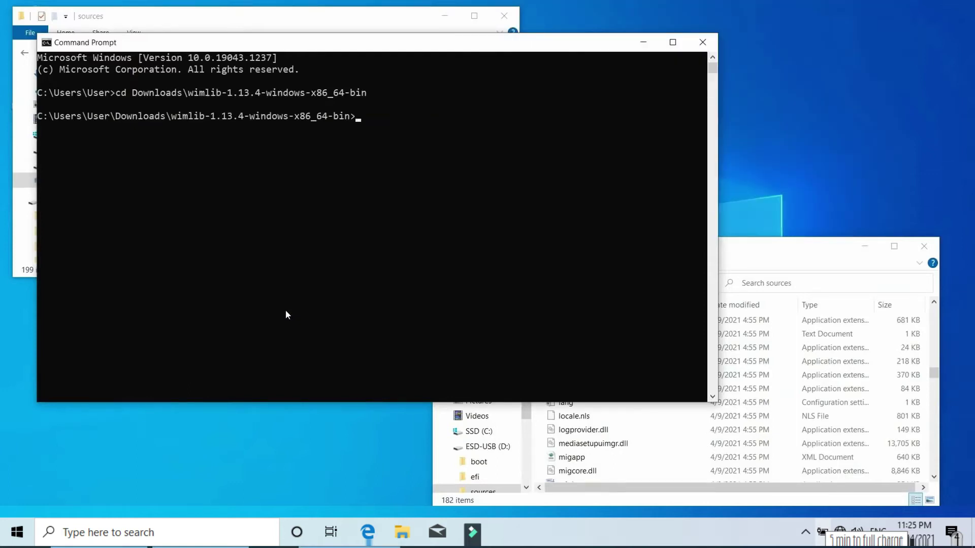